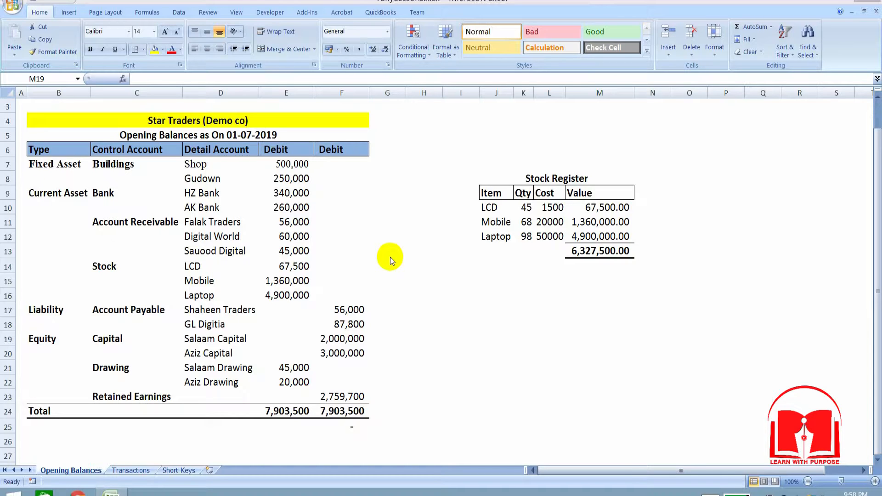
Look through the Opening Balances, Transactions and Short Keys sheets of the workbook, ending on Opening Balances
click(344, 257)
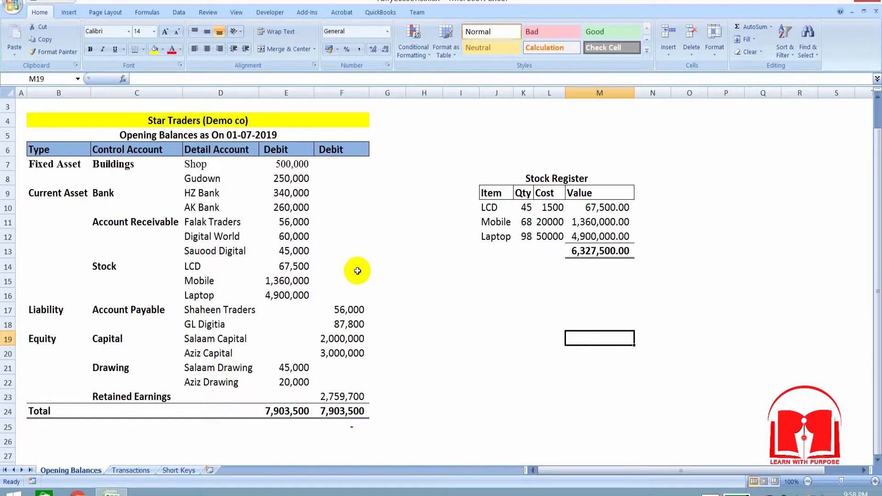
click(363, 238)
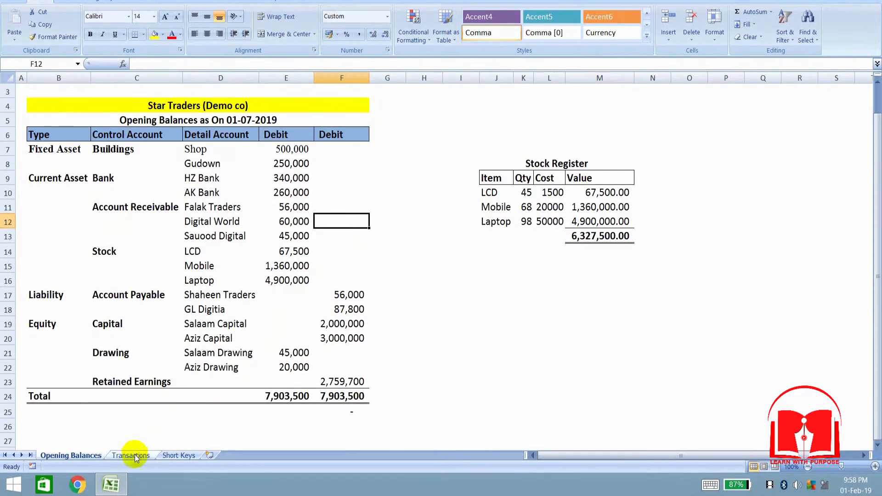
click(133, 469)
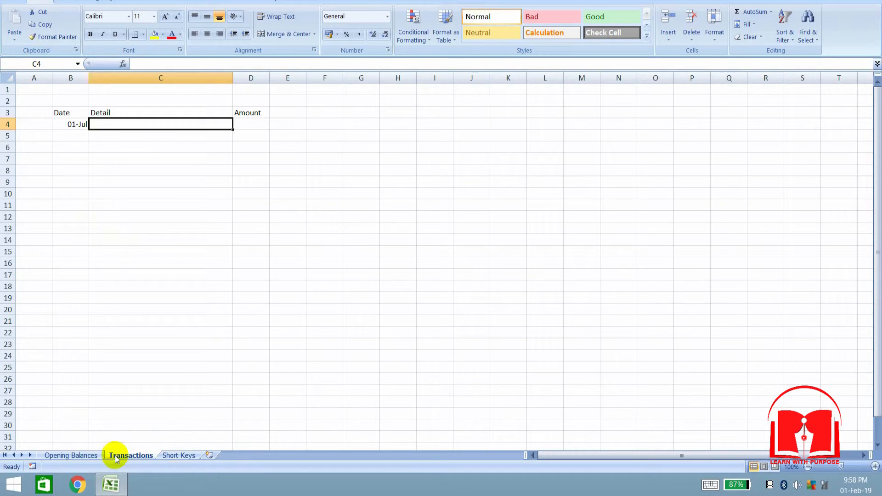
click(87, 457)
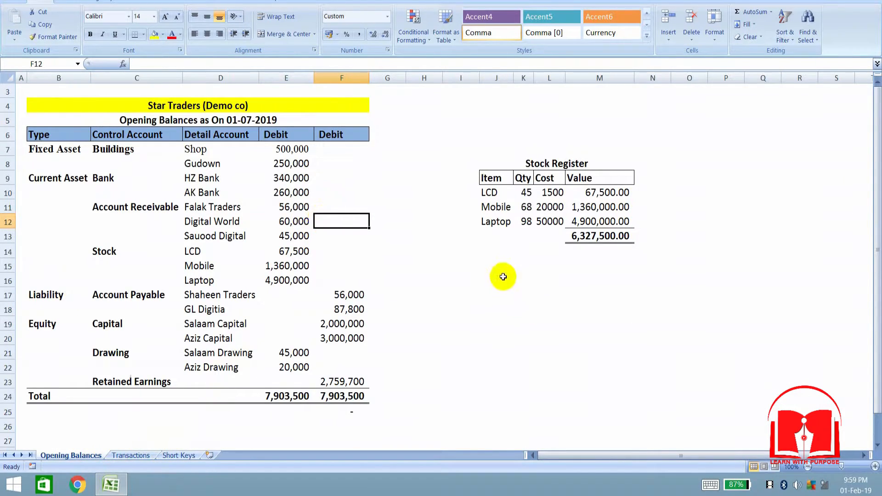
click(136, 456)
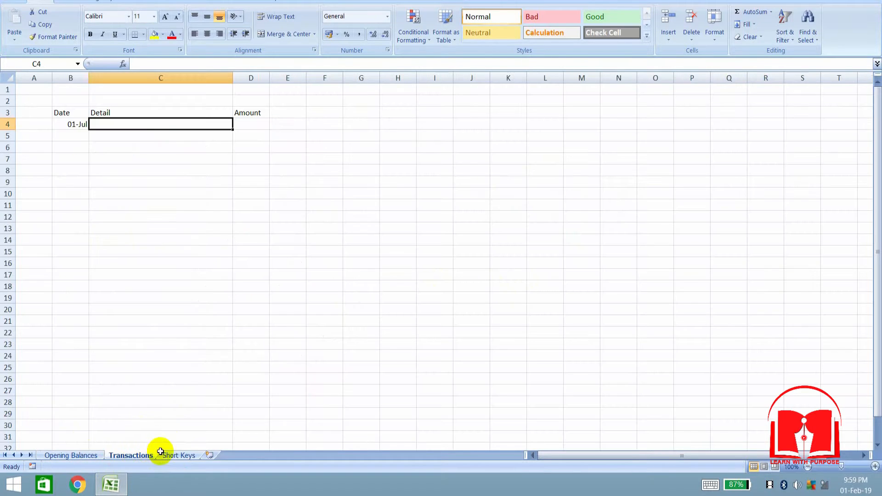
click(180, 454)
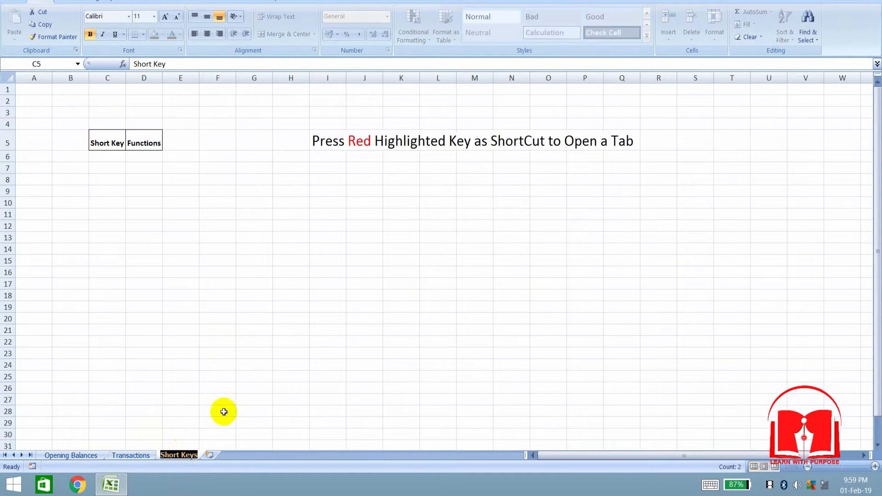
double_click(262, 294)
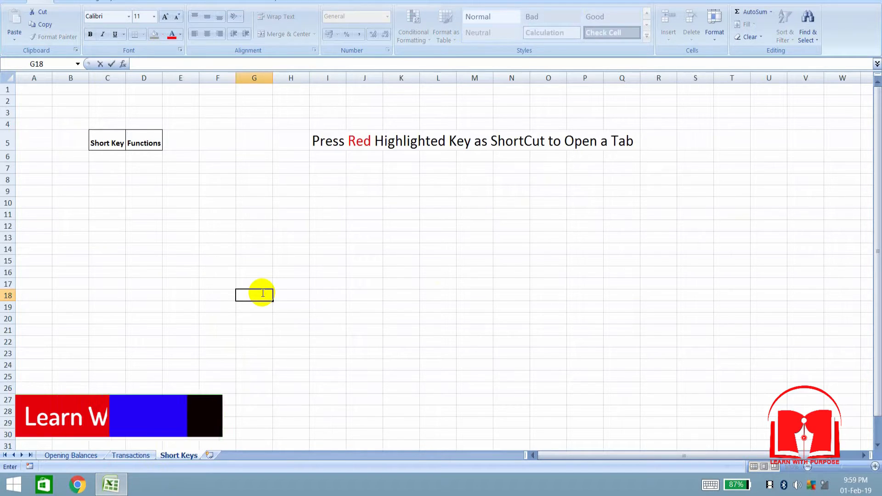
click(72, 455)
click(461, 250)
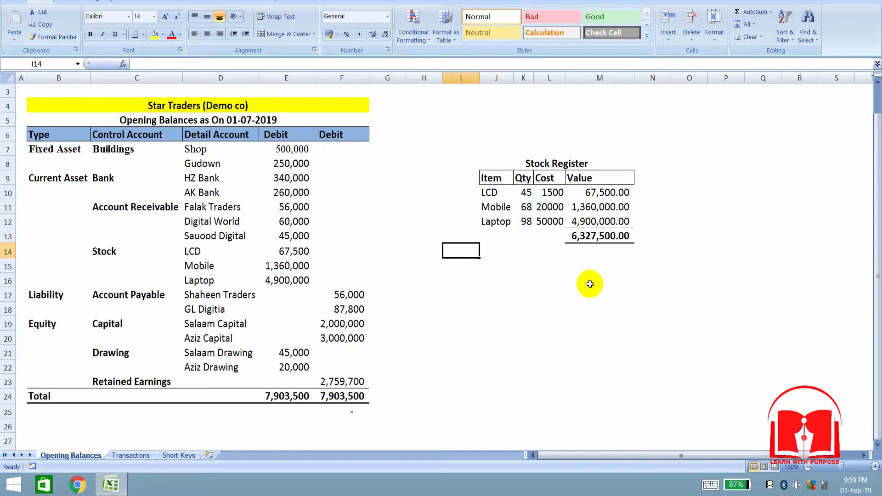
Switch to the desktop, search for and launch Tally 9 Release 2, and start creating a company
key(super+d)
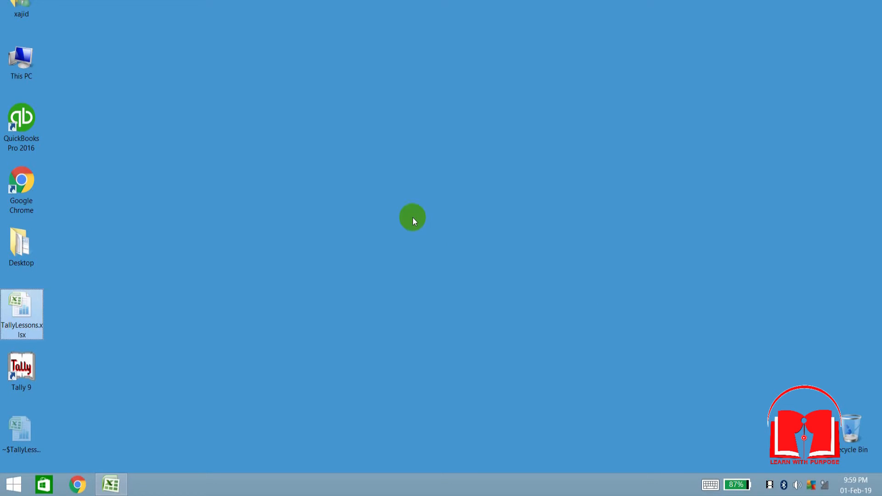
right_click(413, 217)
click(449, 249)
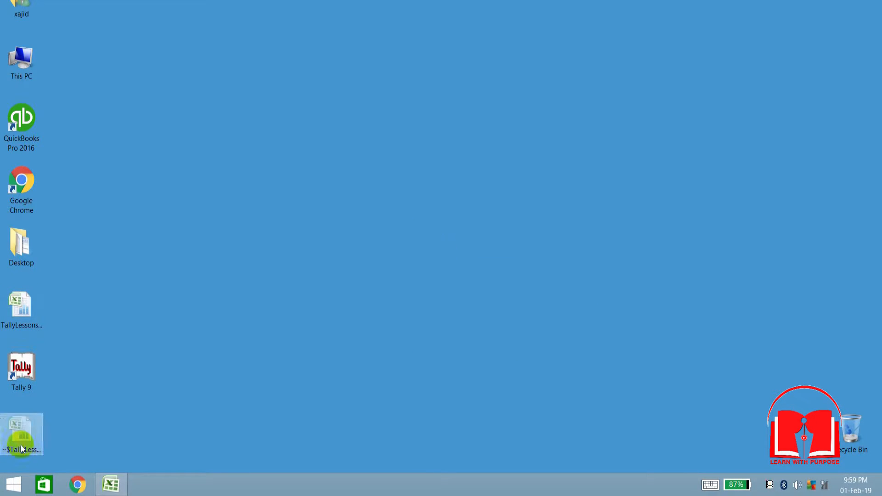
click(41, 369)
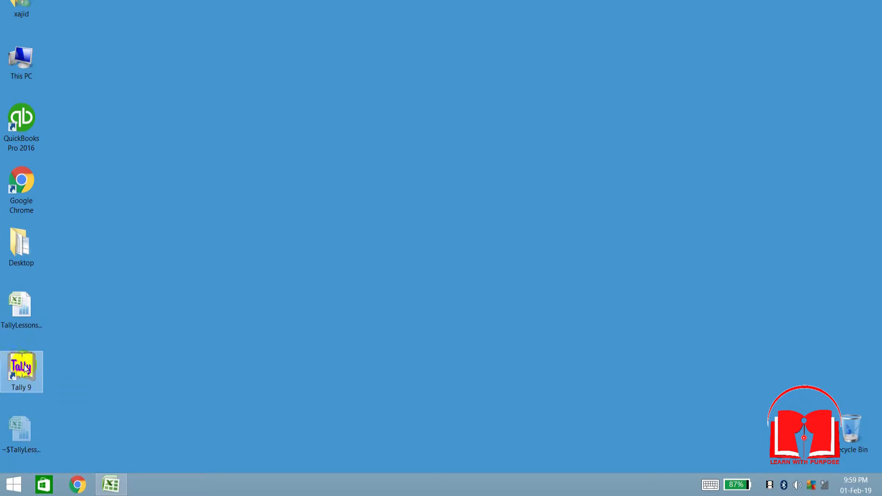
click(13, 469)
click(12, 483)
text(desktally 9 Release 2)
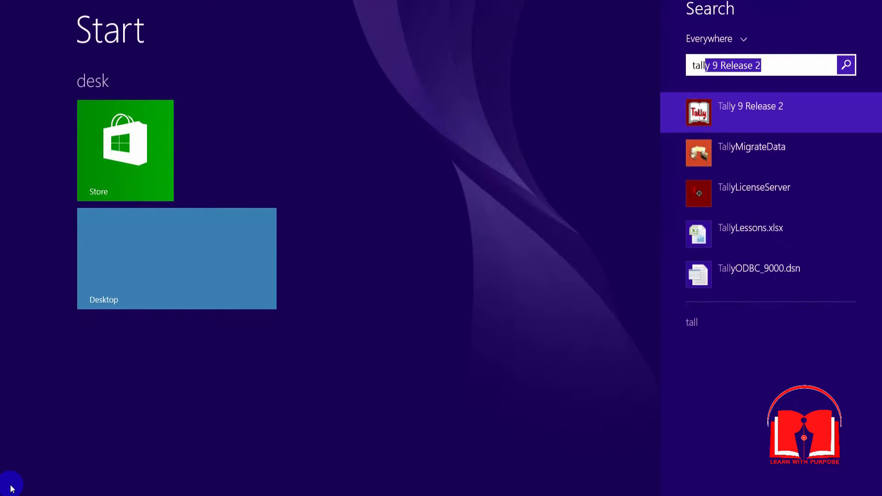
key(Return)
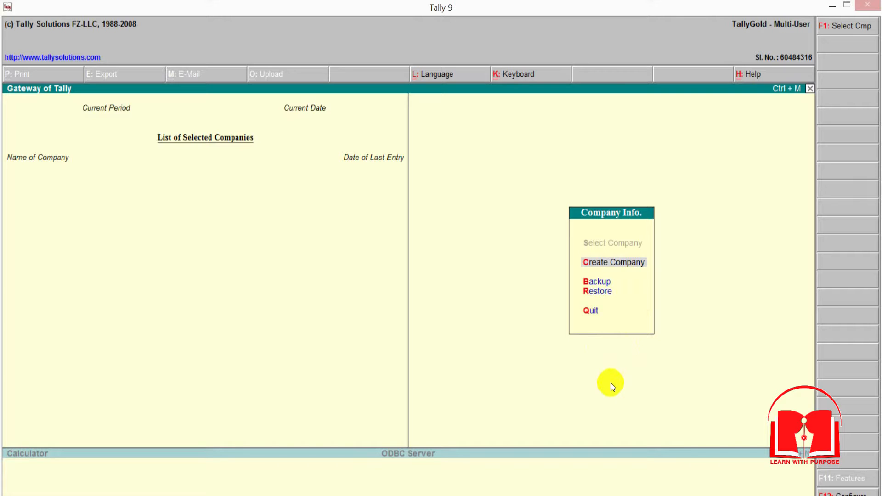
click(611, 259)
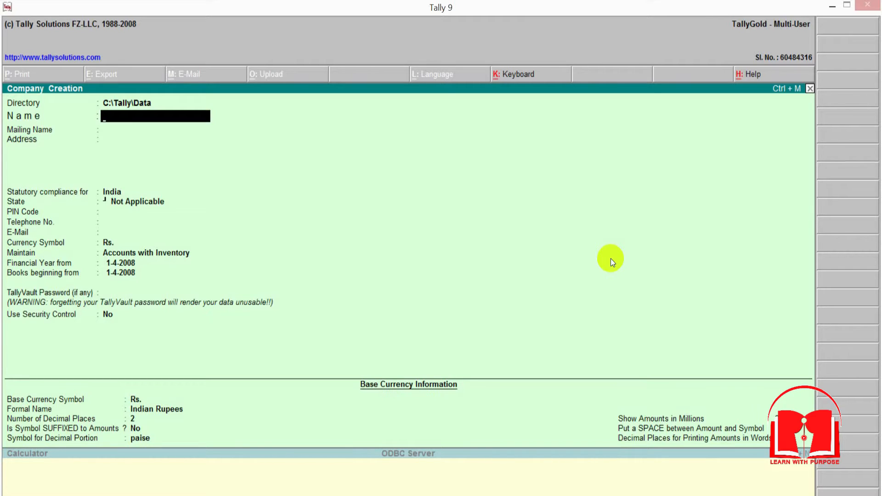
key(BackSpace)
key(Return)
key(BackSpace)
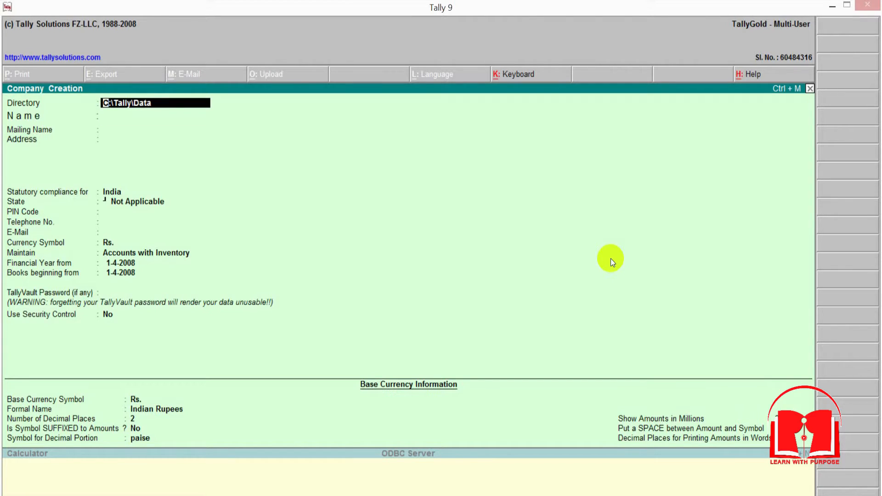
key(Return)
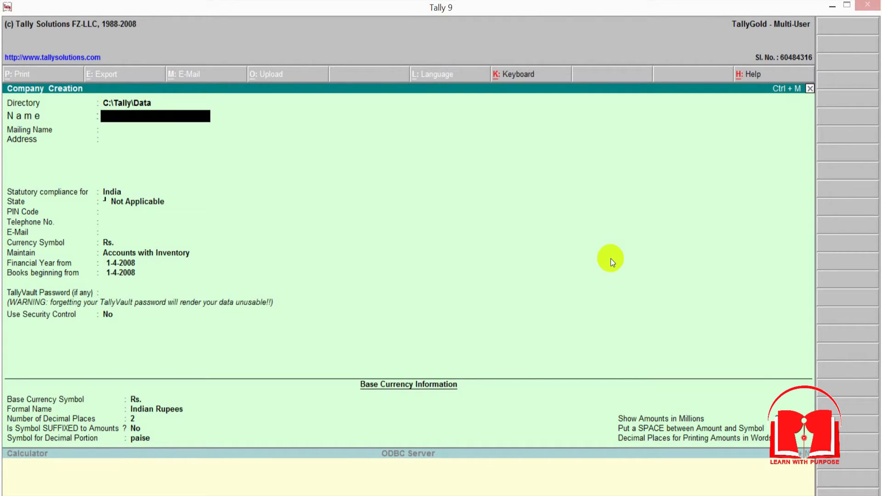
key(BackSpace)
key(Return)
key(BackSpace)
key(Return)
key(BackSpace)
key(Return)
key(BackSpace)
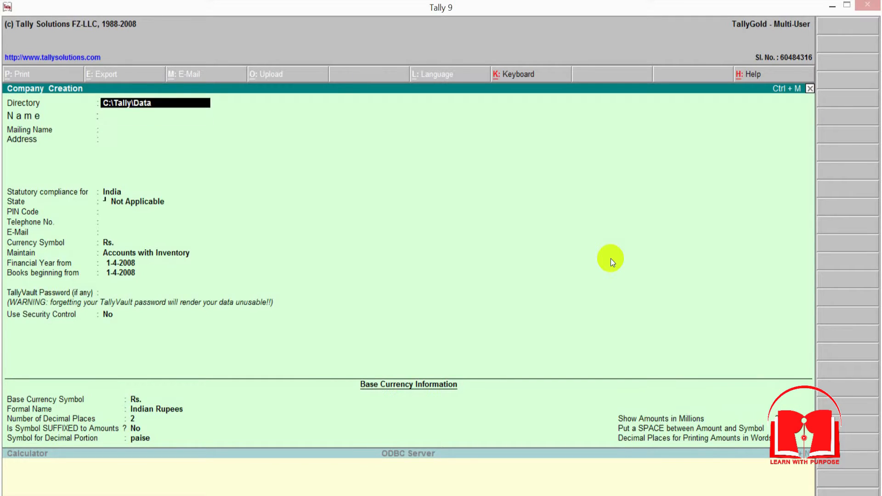
key(Return)
key(BackSpace)
key(Return)
key(BackSpace)
key(Return)
key(BackSpace)
key(Return)
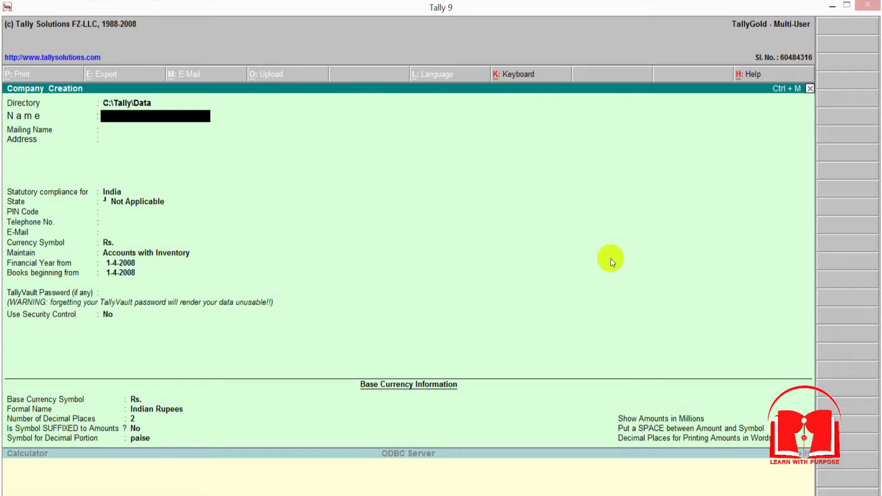
key(BackSpace)
key(Return)
Name the company Star Traders (Demo) and accept the same text as its mailing name
text(Start)
key(BackSpace)
text(Ta)
key(BackSpace)
text(raders (Demo))
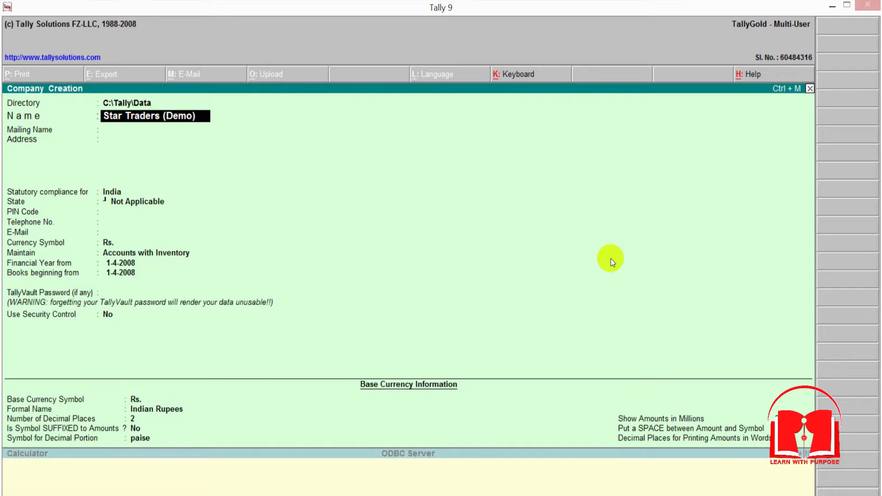
key(Return)
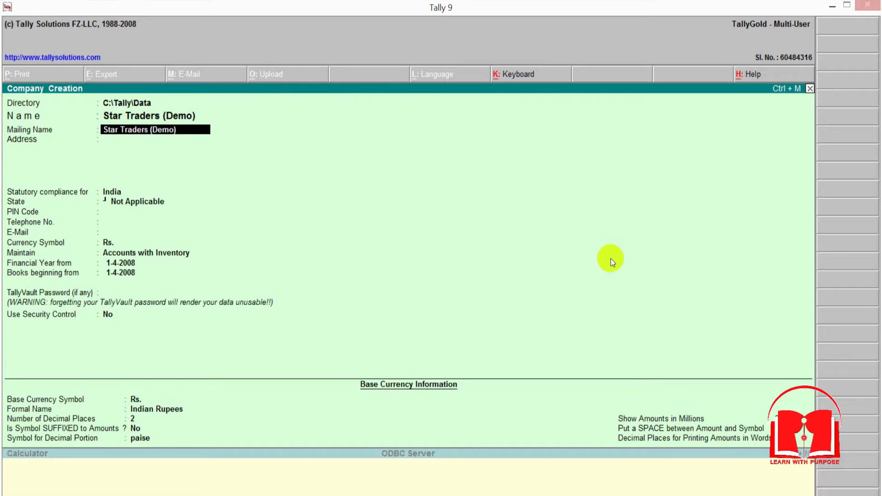
key(Return)
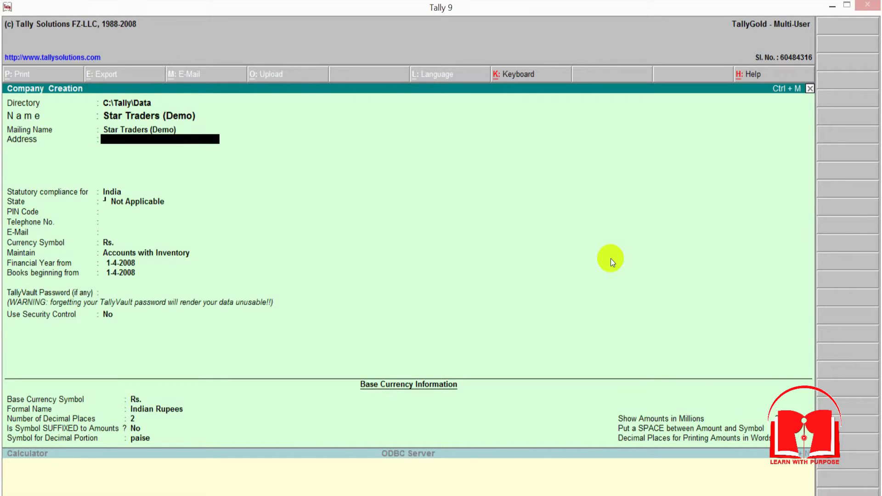
Set statutory compliance to None, leaving the company's address and e-mail blank
key(Return)
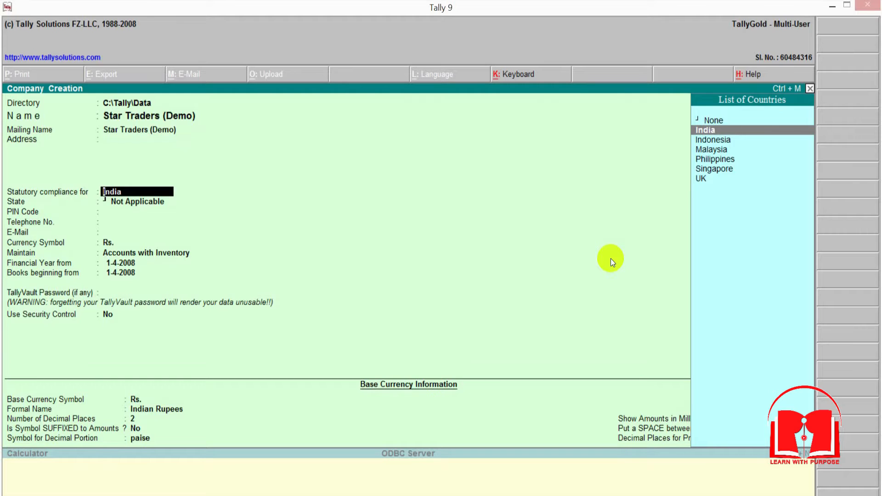
key(Up)
key(Return)
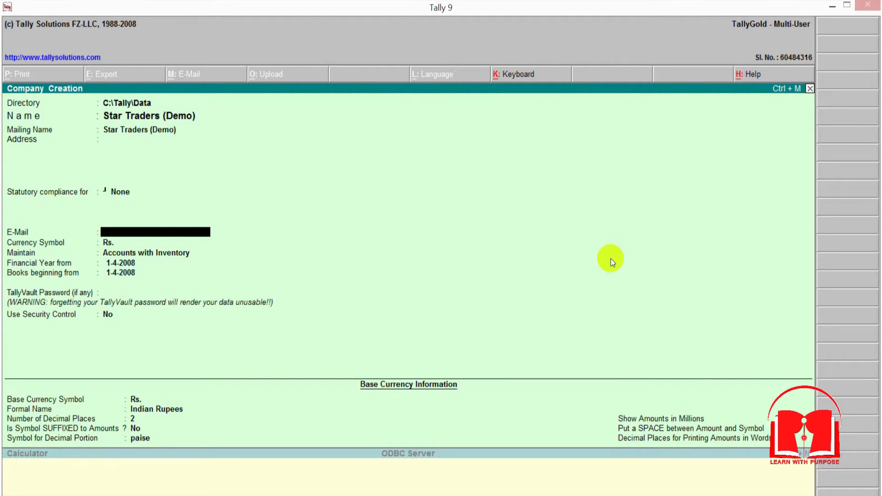
key(Return)
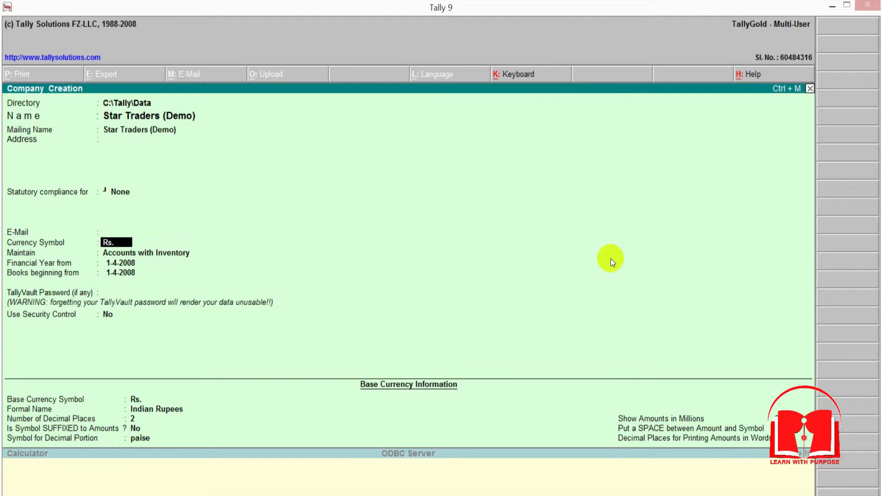
Accept Rs. as the currency symbol and set the company to maintain Accounts with Inventory
key(Return)
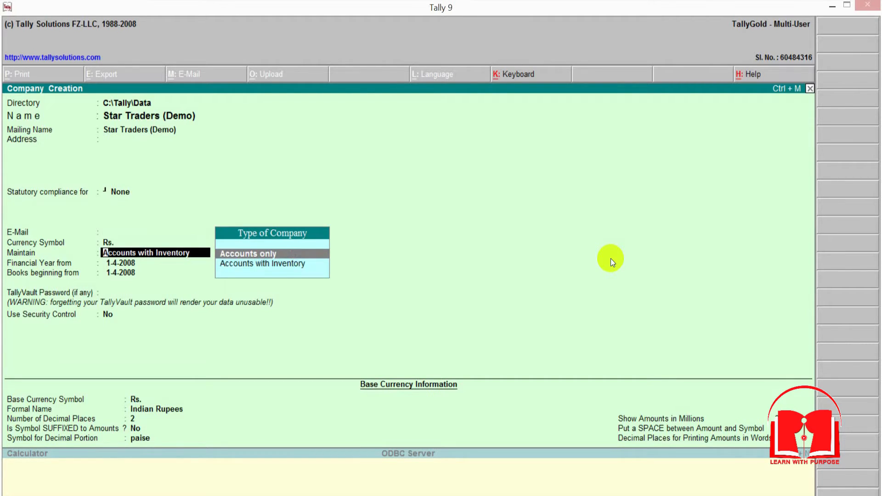
key(Down)
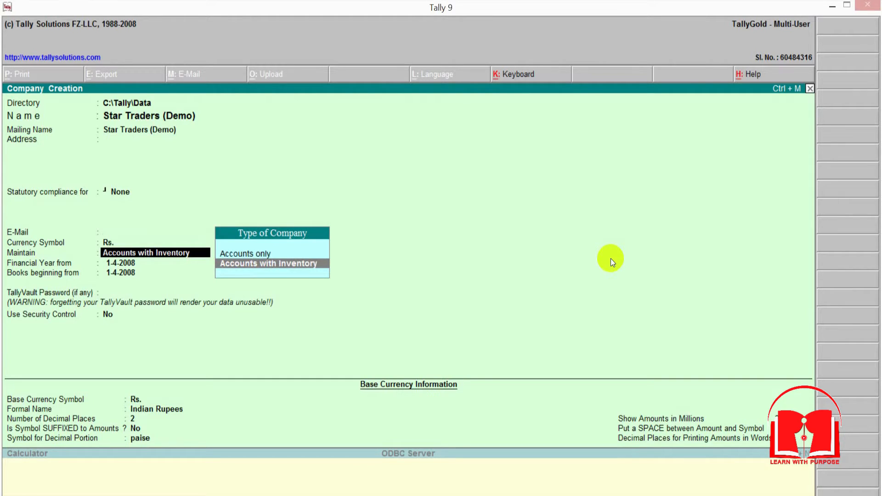
key(Up)
key(Down)
key(Up)
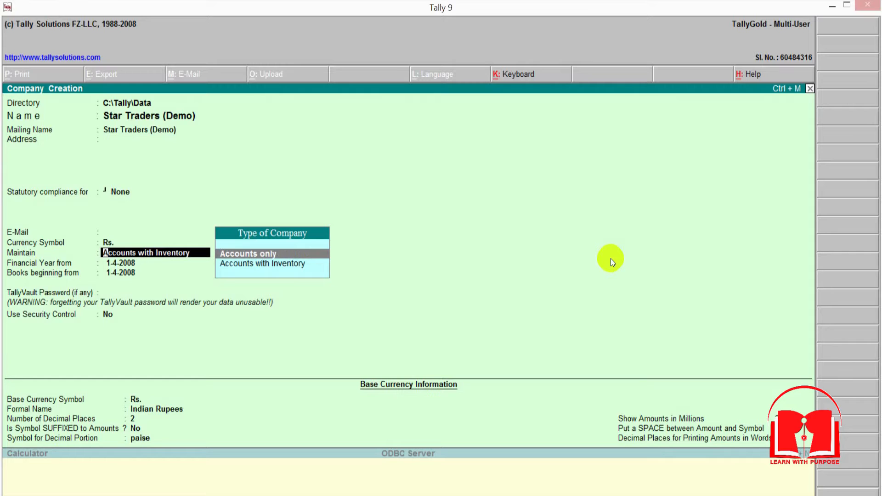
key(Down)
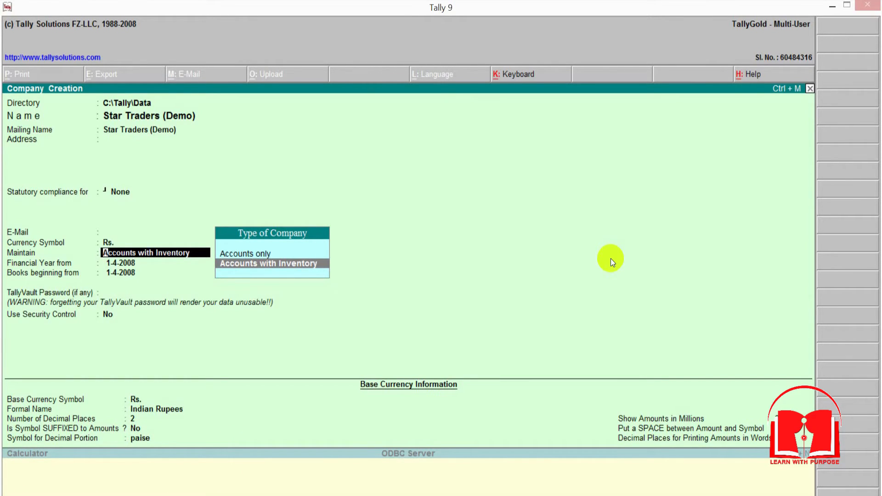
key(Return)
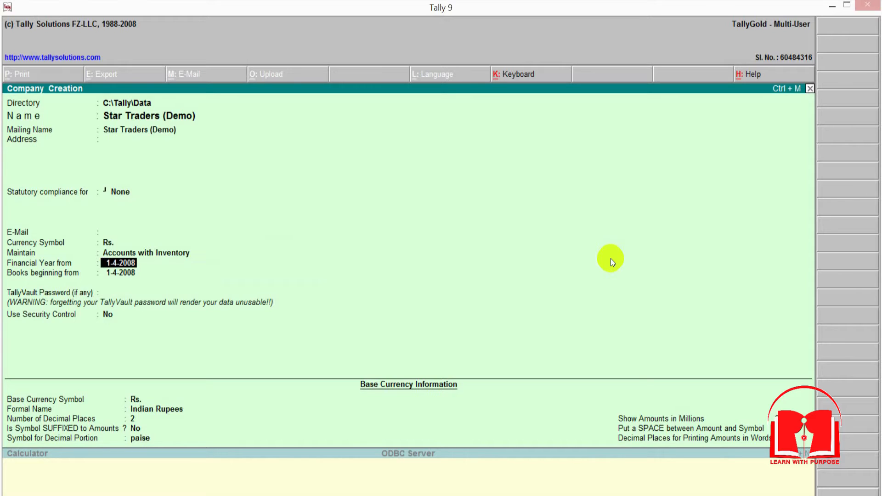
Set the financial year to start from 1-7-2019 and accept the same date for the beginning of the books
text(7)
key(Right)
key(Right)
key(Right)
key(Right)
text(1)
key(Return)
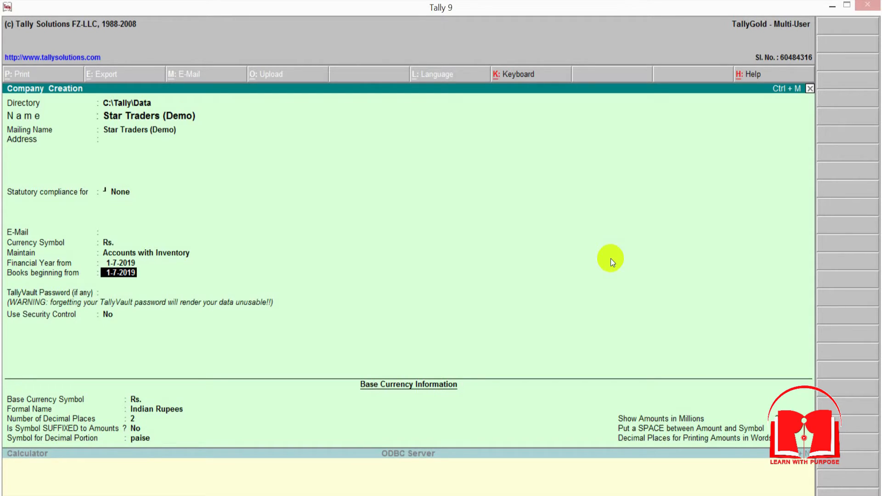
key(Return)
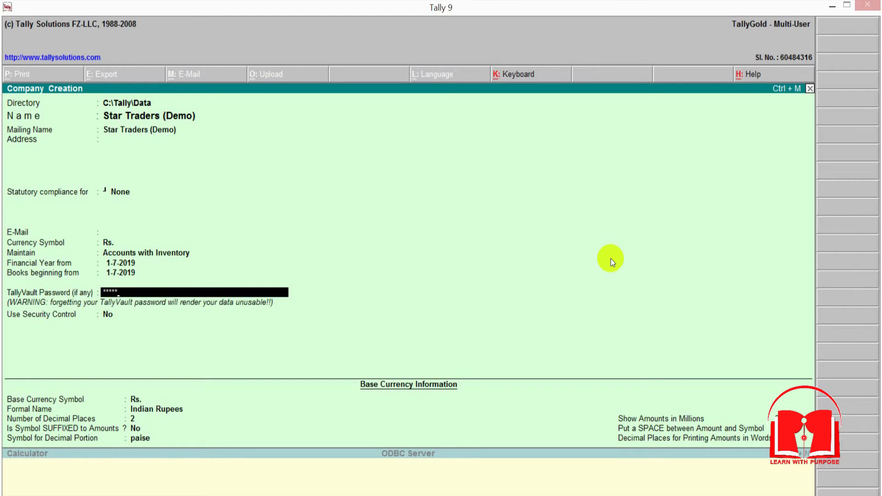
Enter the TallyVault password and repeat it for confirmation
key(Return)
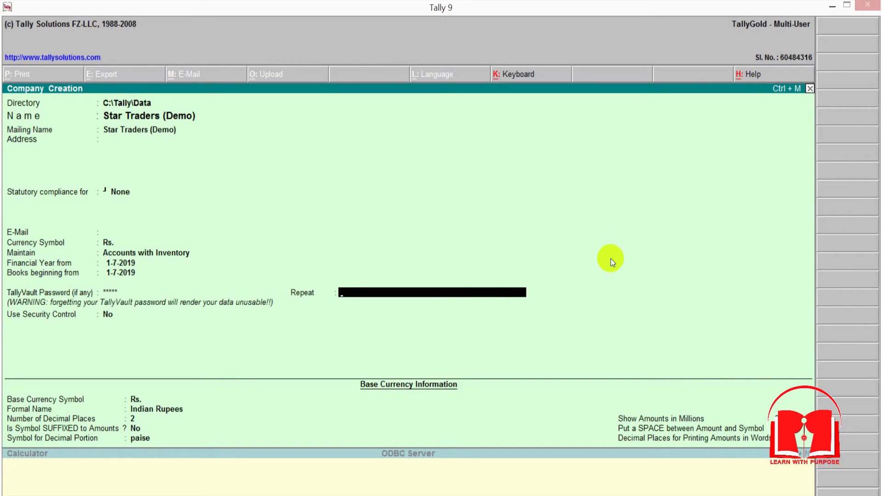
text(***)
key(Return)
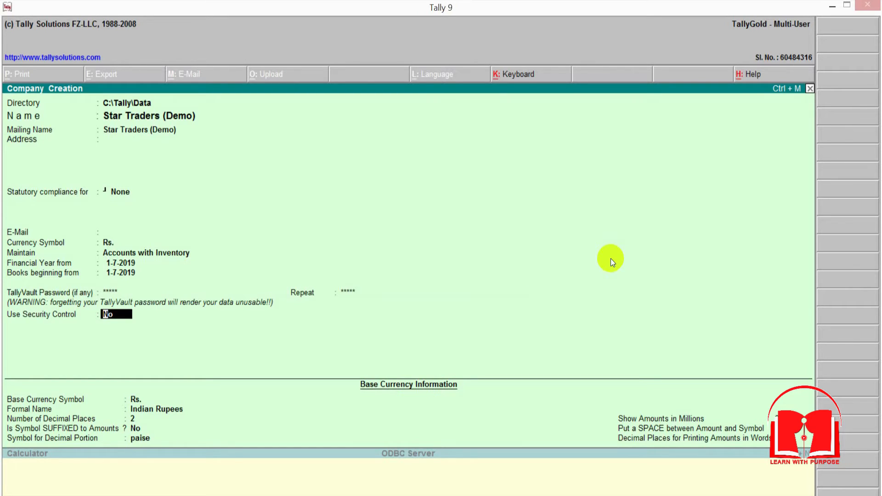
Set Use Security Control to Yes for the company
text(ye)
key(BackSpace)
key(Return)
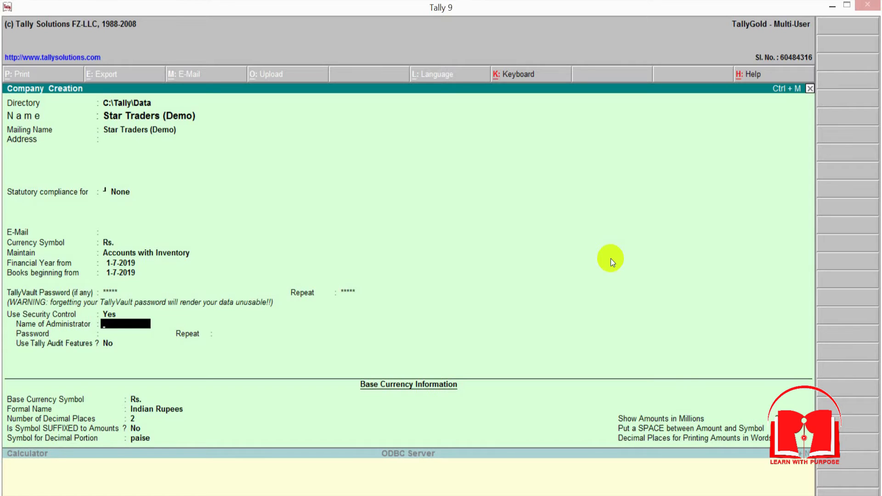
Switch Use Security Control back to No
key(BackSpace)
text(n)
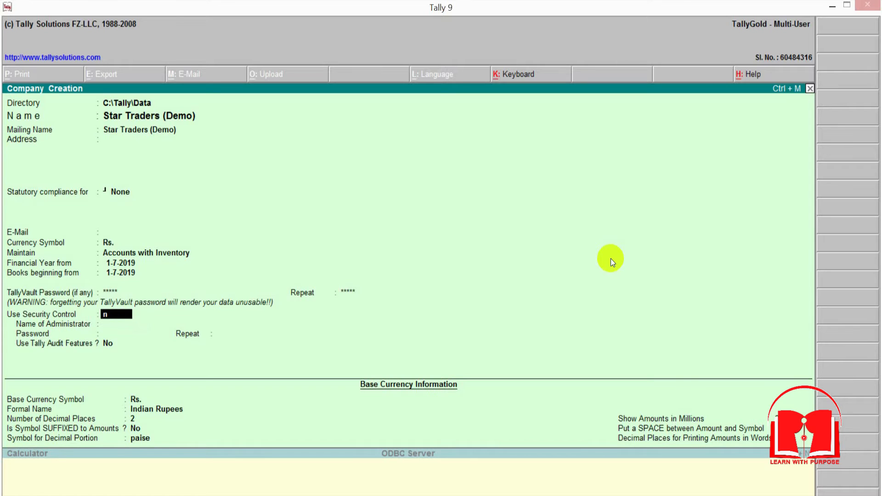
key(Return)
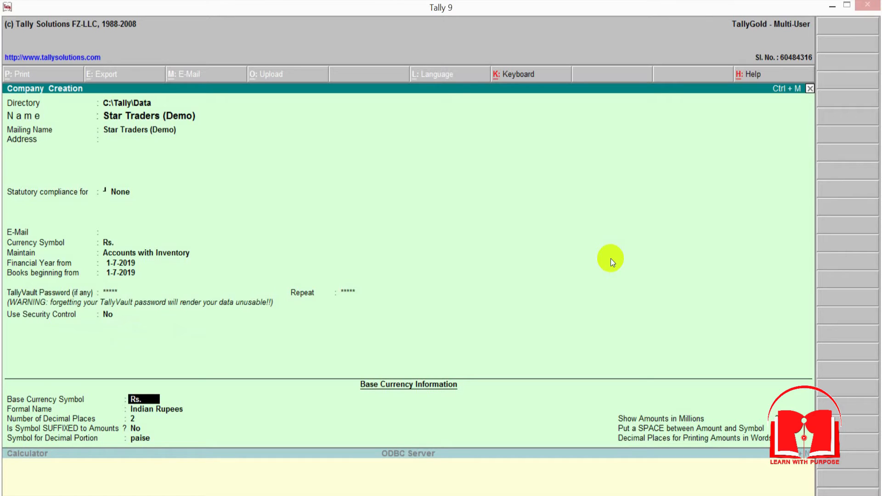
Keep Rs. as the base currency symbol and set the currency's formal name to Indian Rupee
key(Return)
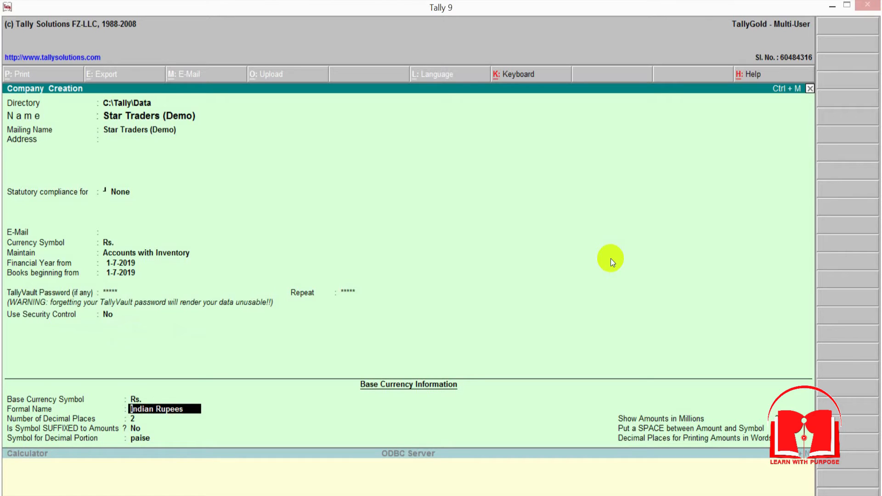
key(BackSpace)
text(Indian Rupee)
key(Return)
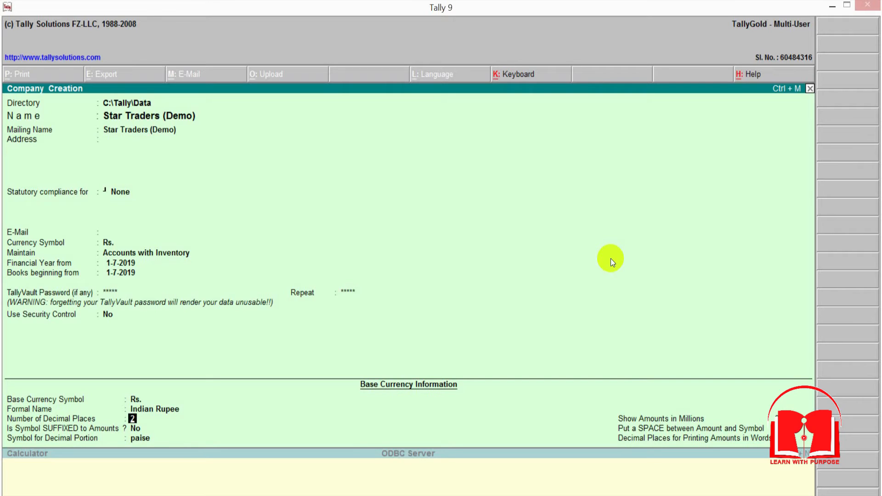
Accept 2 decimal places, no symbol suffix, paise as the decimal portion symbol and the remaining base currency defaults
key(Return)
key(Return)
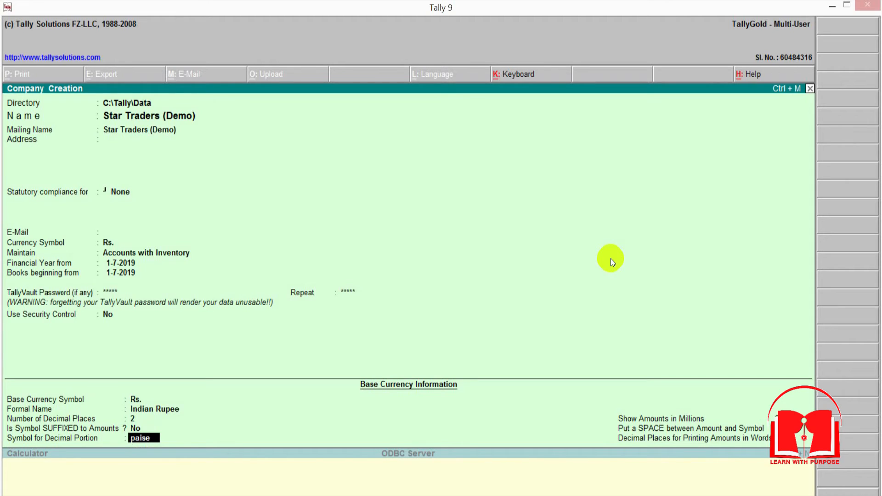
key(Up)
key(Return)
key(Return)
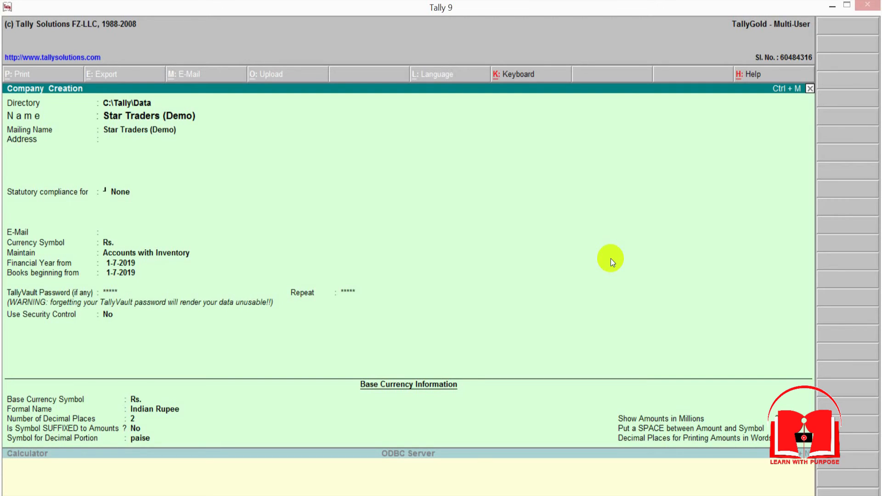
key(Return)
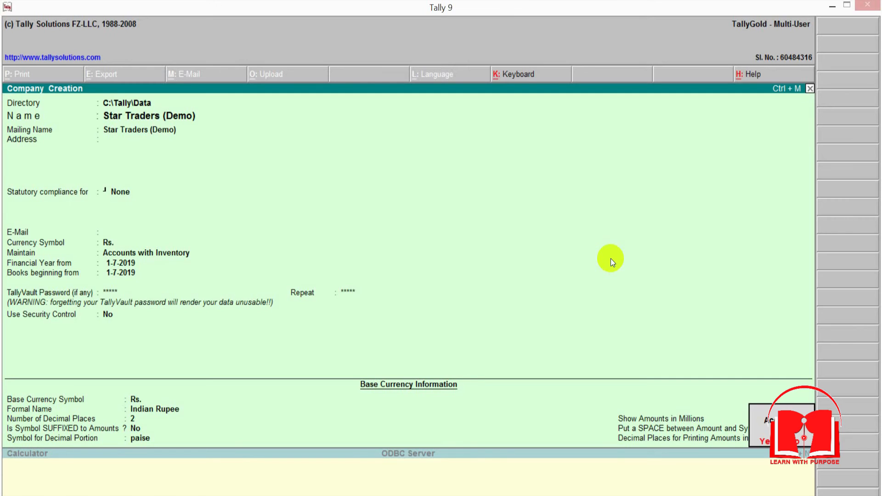
Accept the company creation details and enter the TallyVault password to open the new company
key(Return)
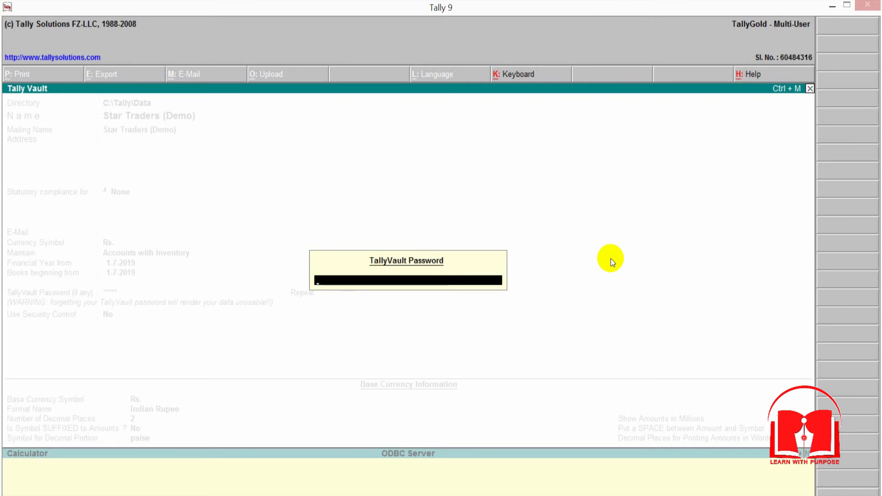
text(*****)
key(Return)
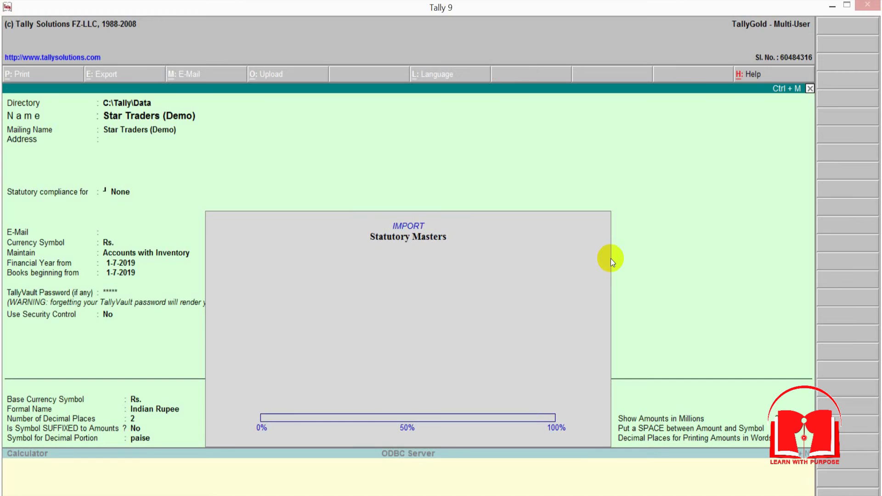